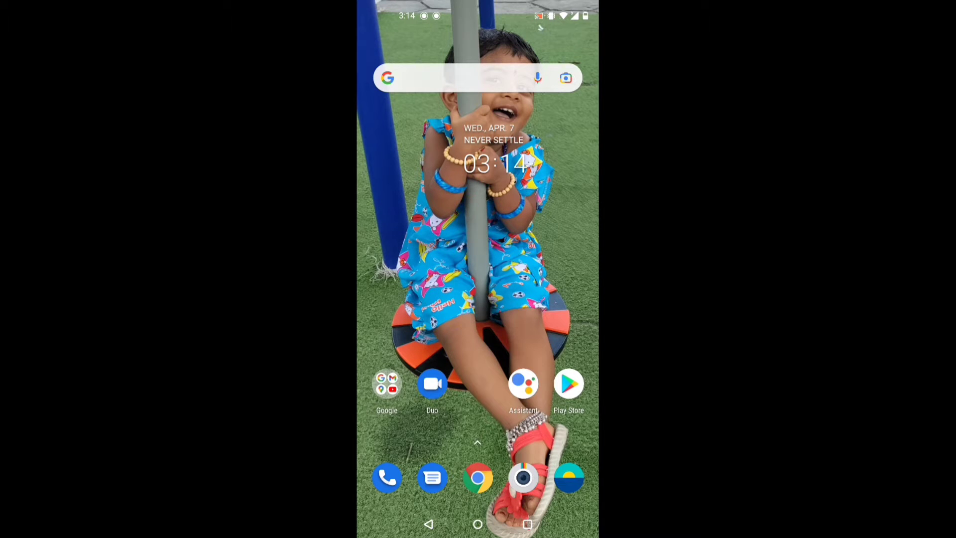
Launch YouTube from the Google folder and go to your own channel page.
click(391, 381)
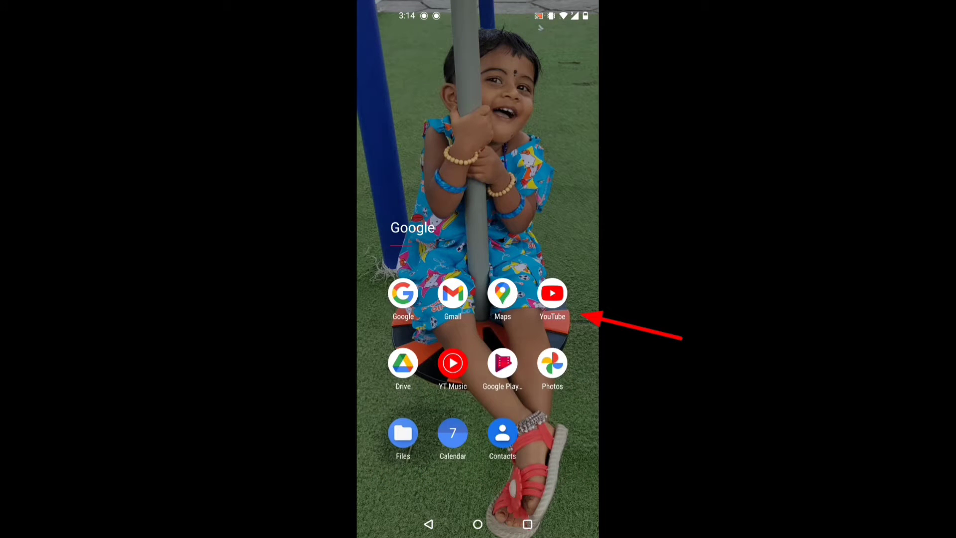
click(552, 294)
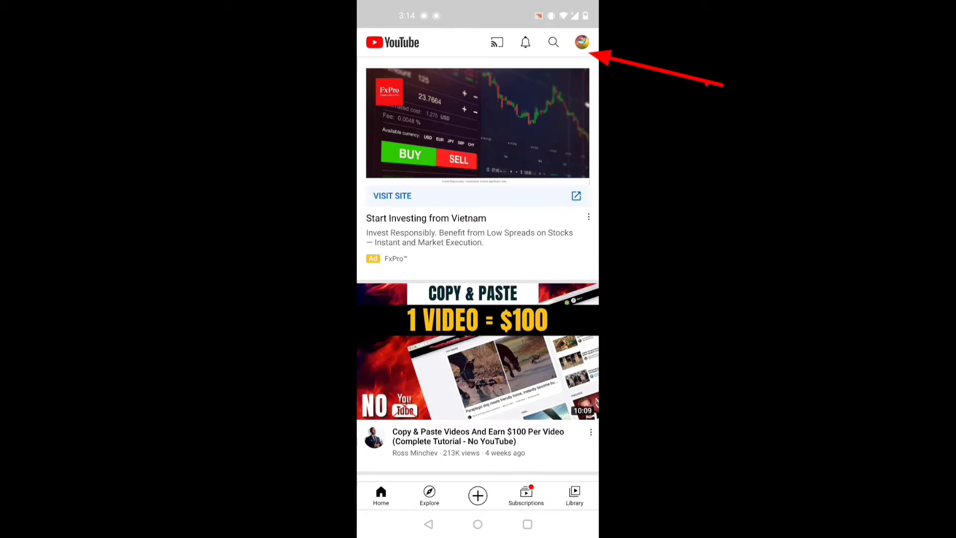
click(581, 42)
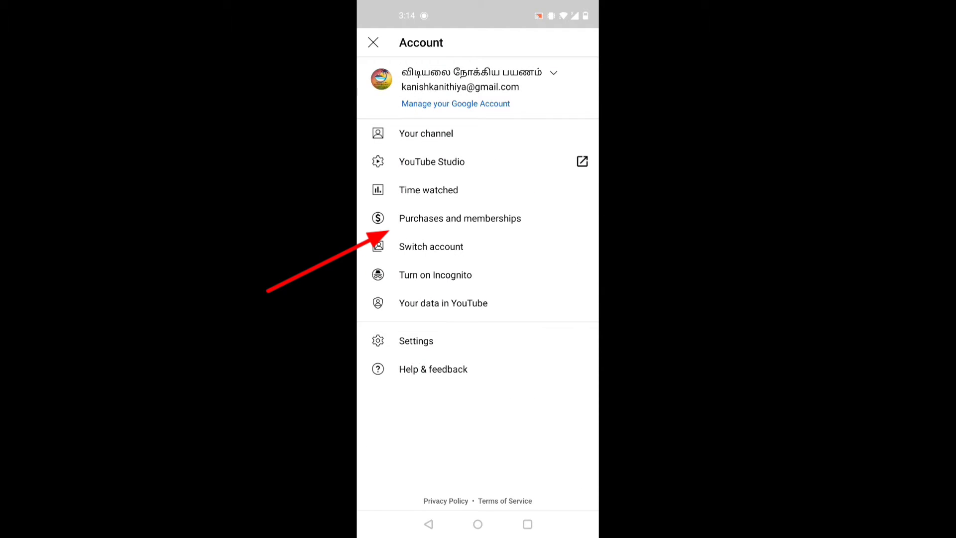
click(426, 133)
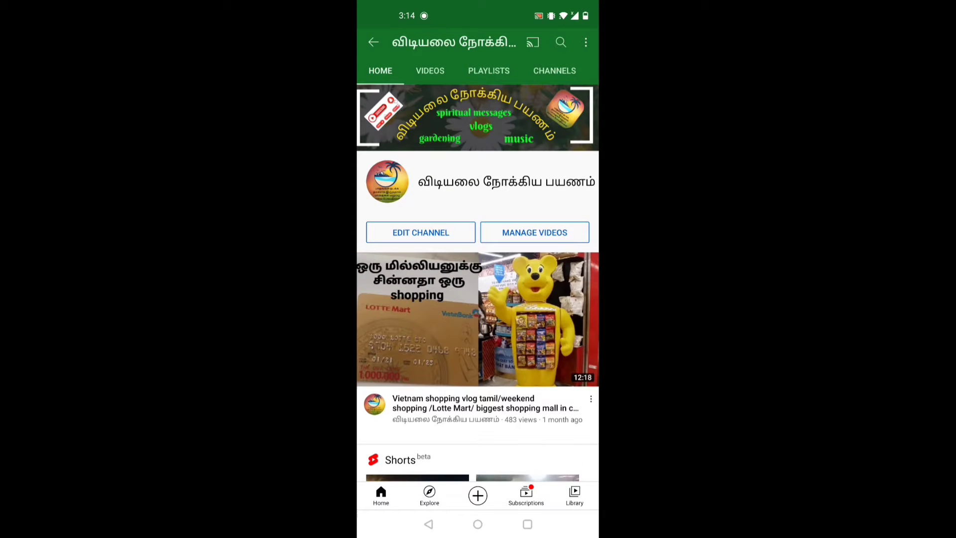
Start editing the channel and begin changing its profile picture.
click(445, 233)
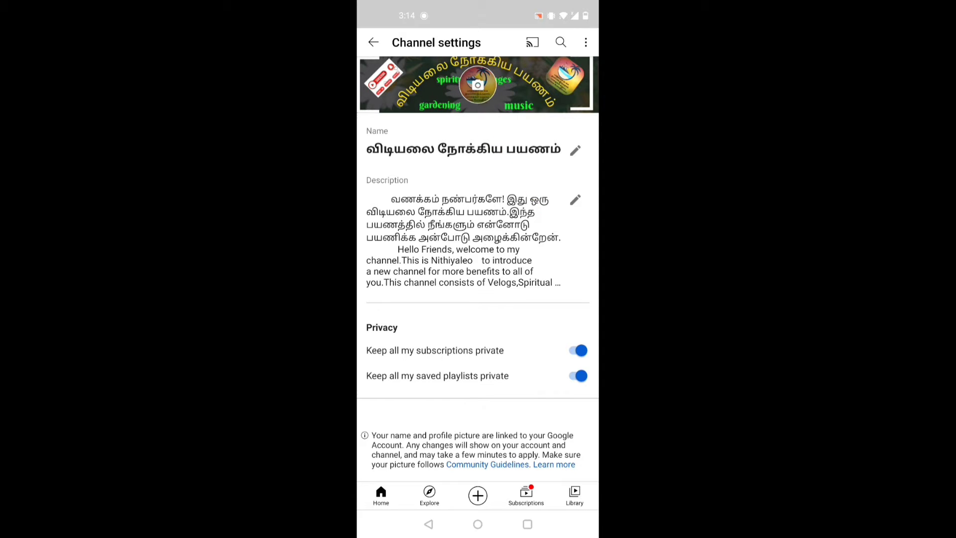
click(478, 84)
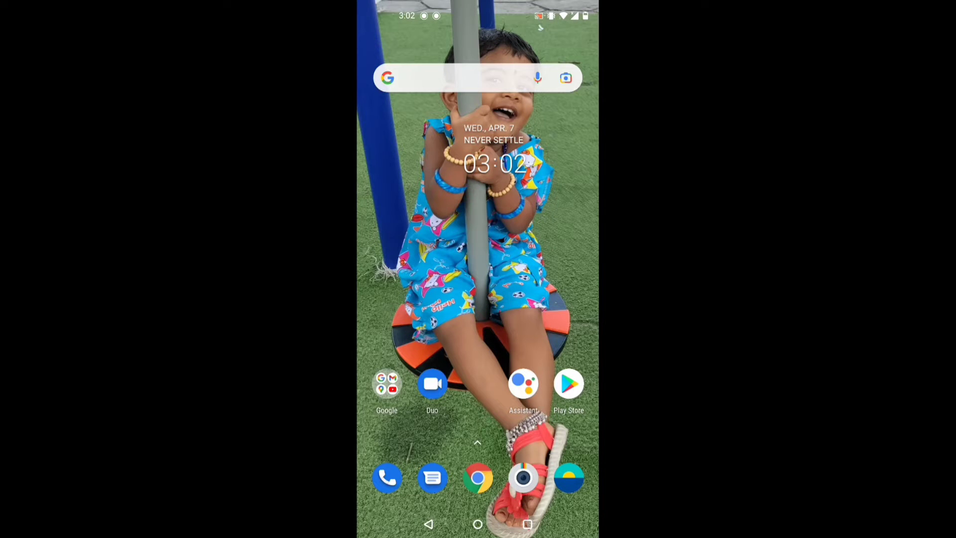
From the Google app, reach the Google Account's Personal info page.
click(386, 384)
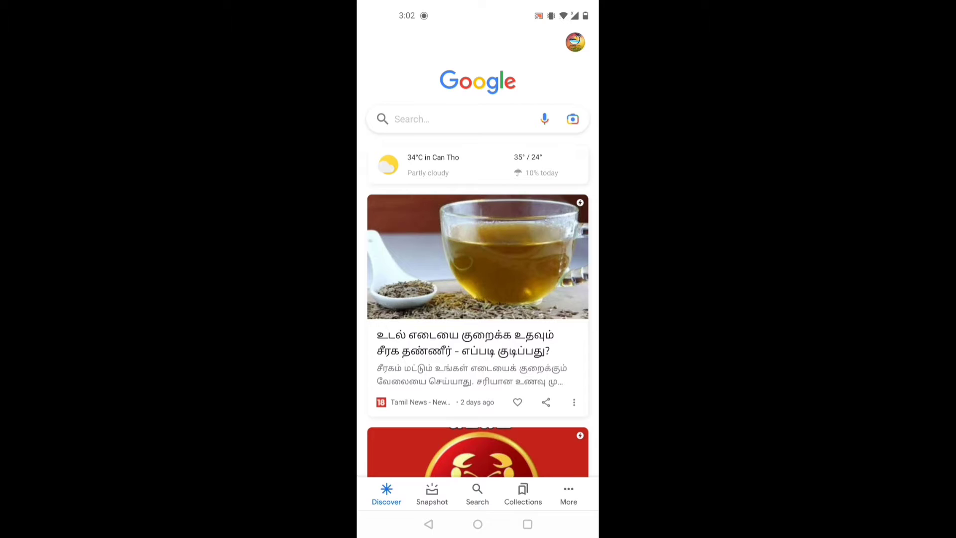
click(575, 42)
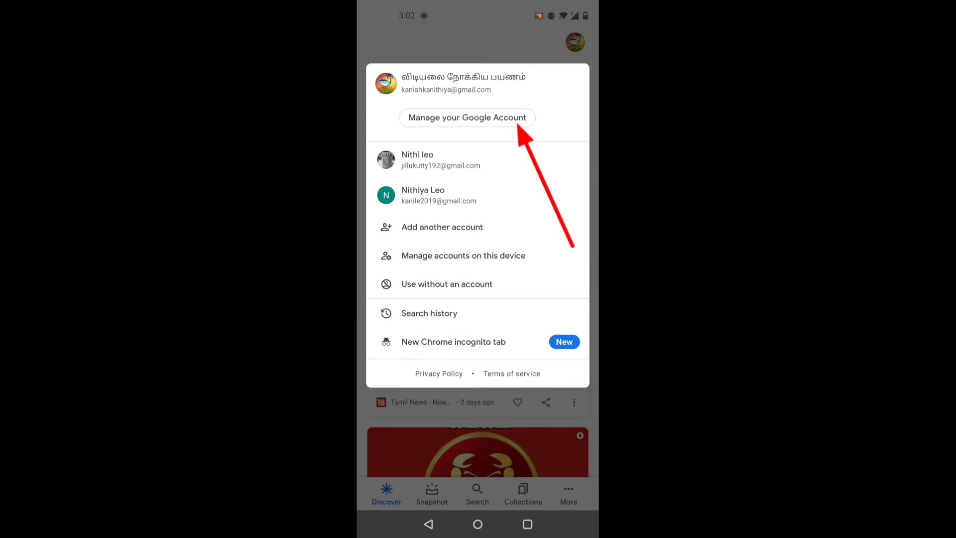
click(467, 118)
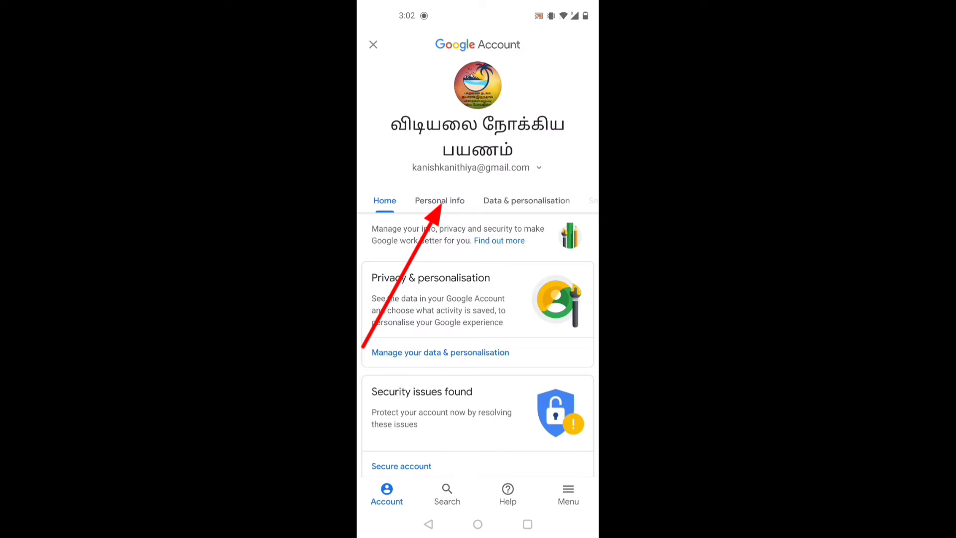
click(440, 200)
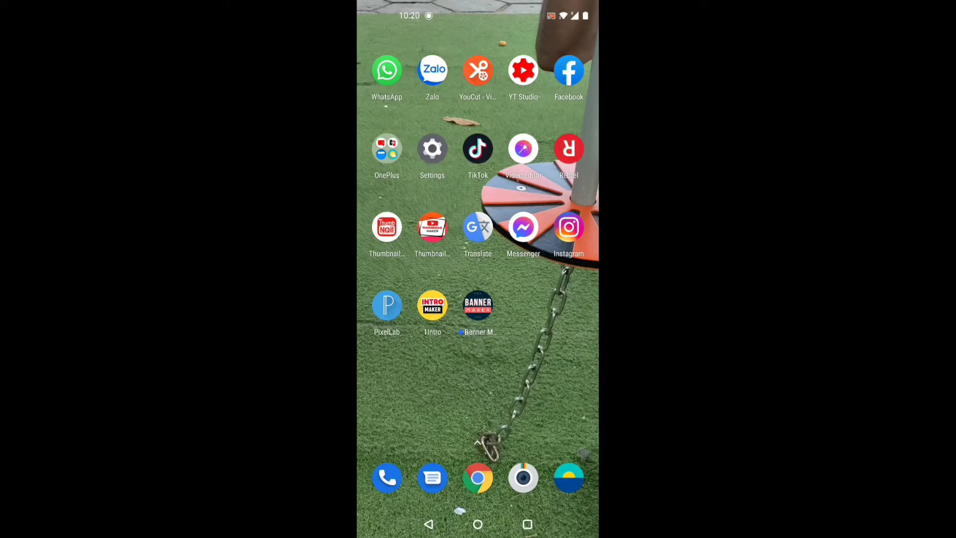
Load youtube.com in Chrome and switch it to the desktop site via the options menu.
click(479, 478)
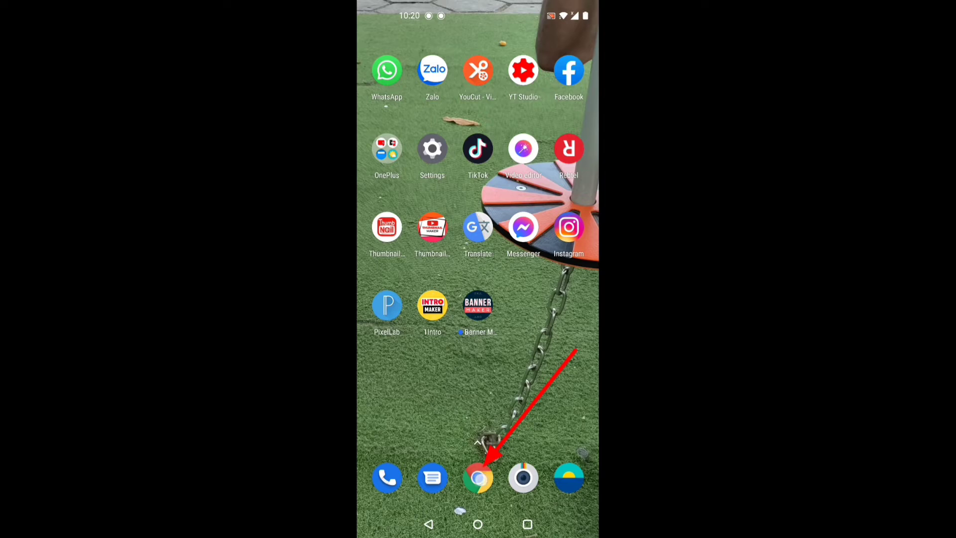
click(500, 163)
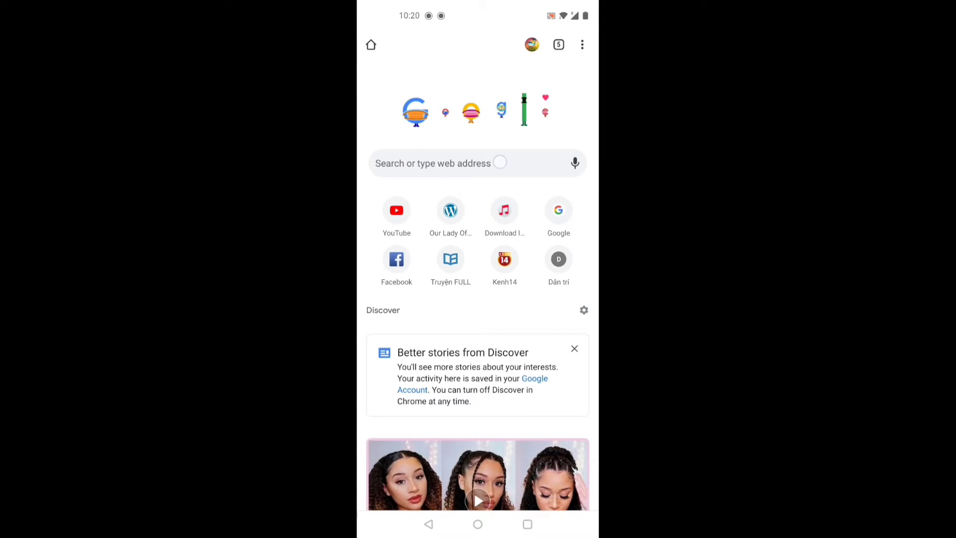
text(w)
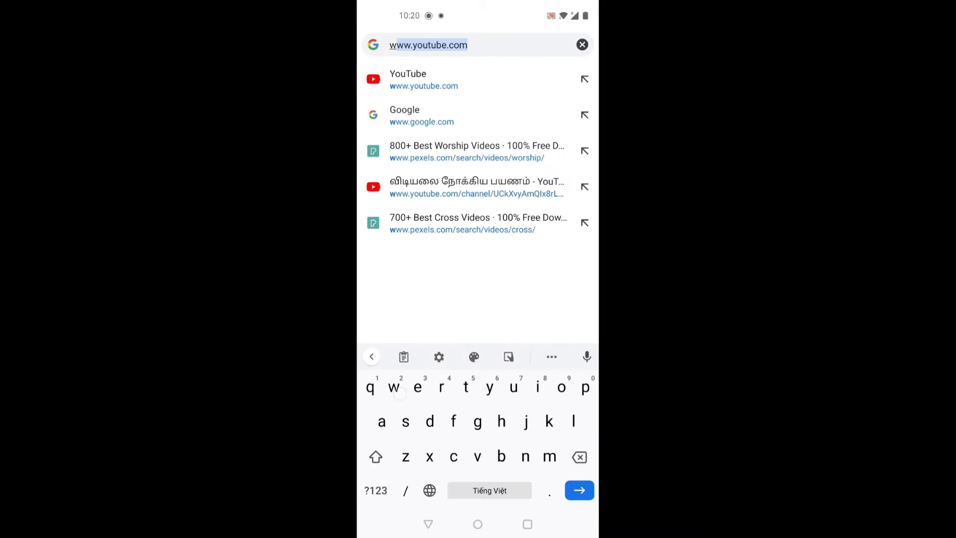
text(w)
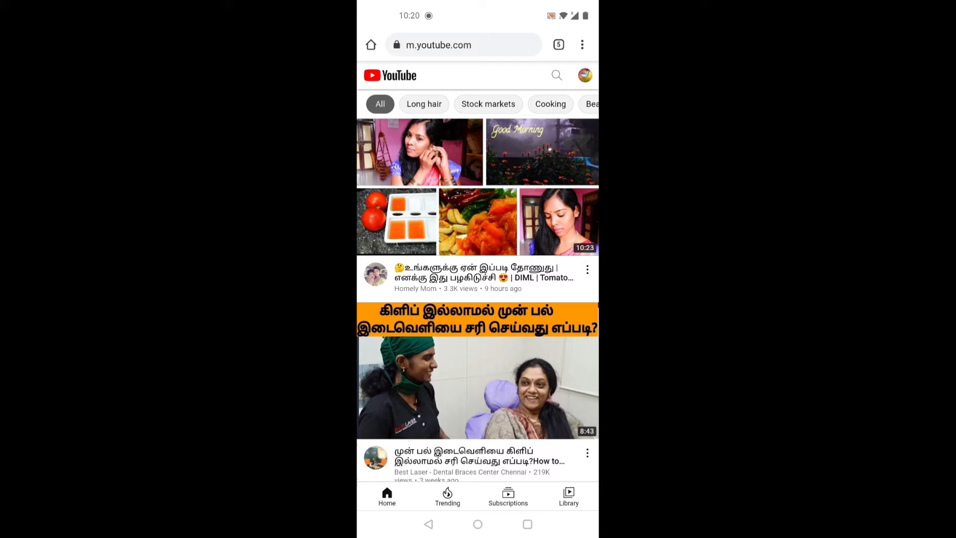
click(582, 46)
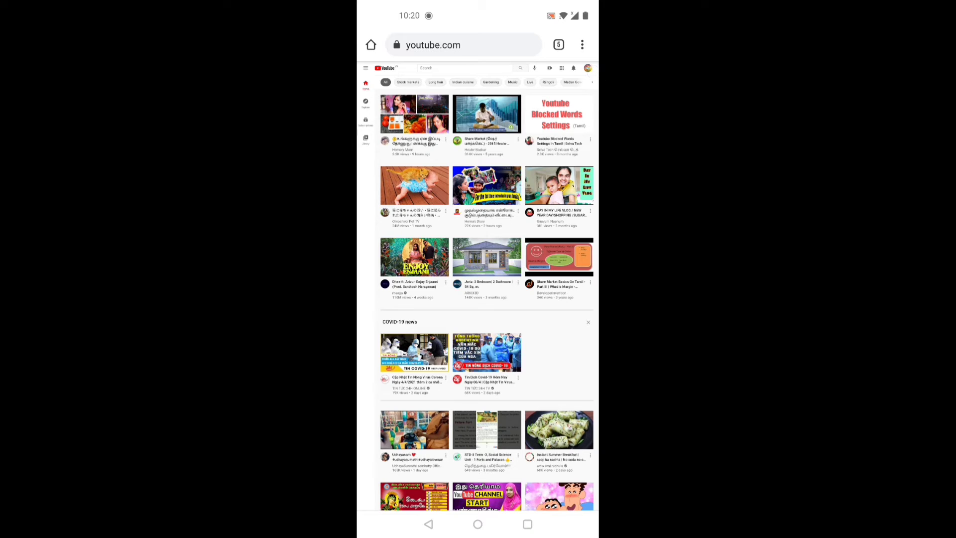
Go to the channel page from the YouTube account menu on the desktop site.
click(588, 68)
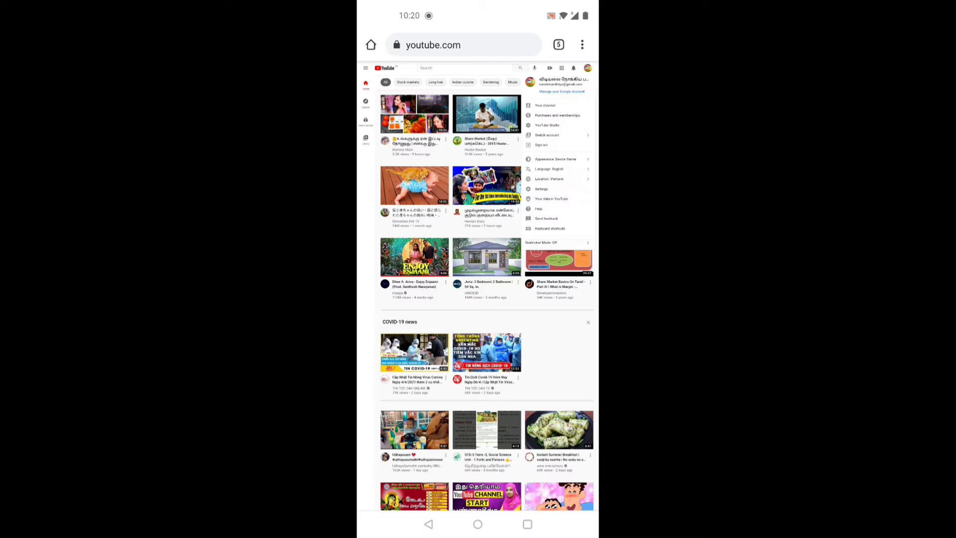
click(546, 105)
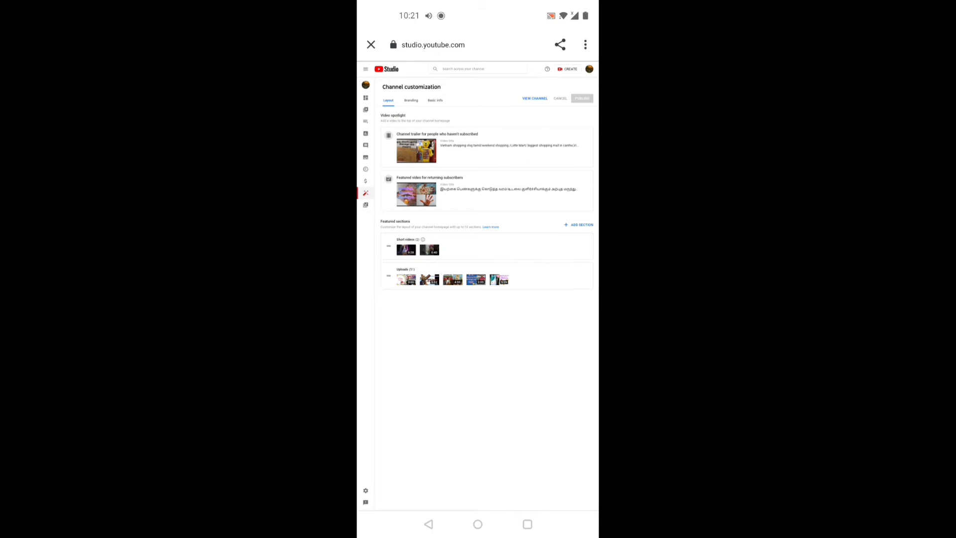
Under Branding, browse the phone and set the palm-tree image as profile picture, confirming the crop.
click(410, 100)
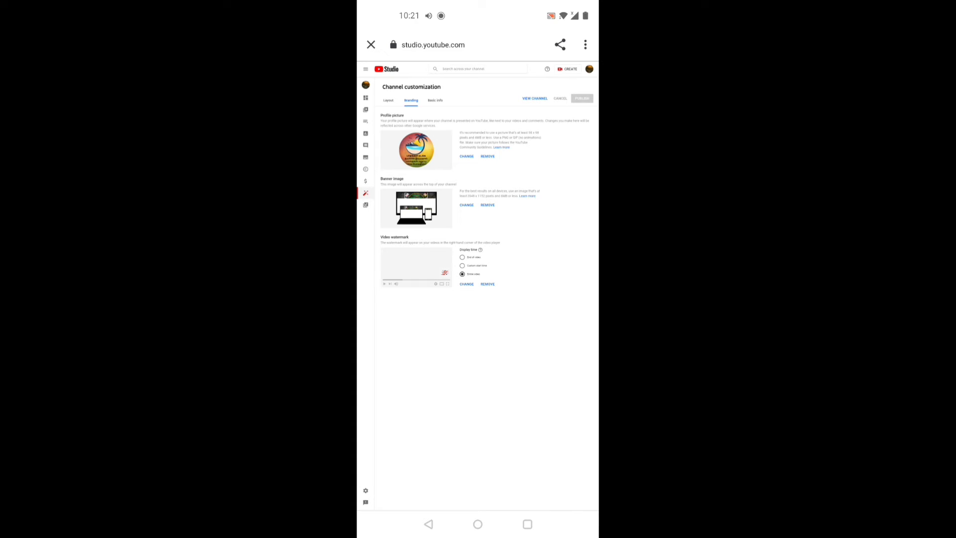
click(466, 156)
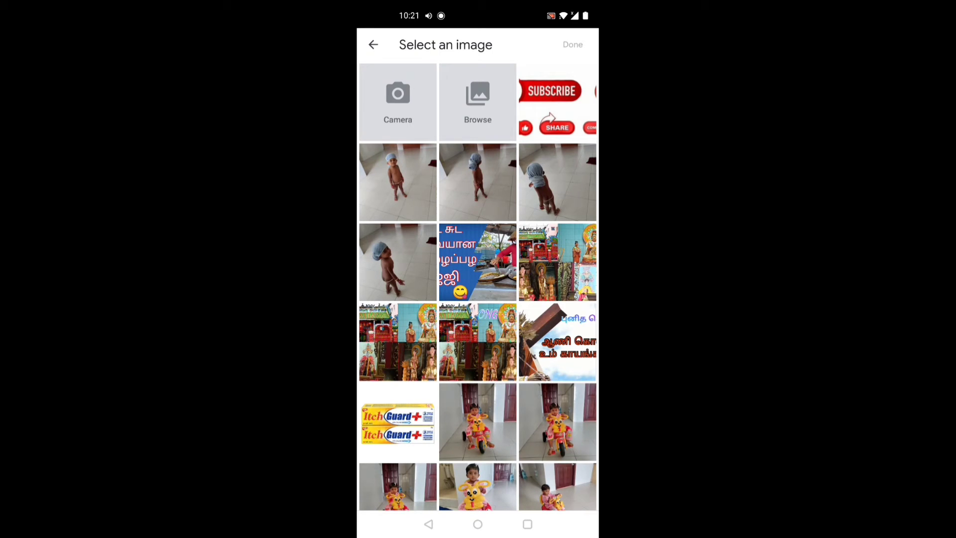
click(477, 101)
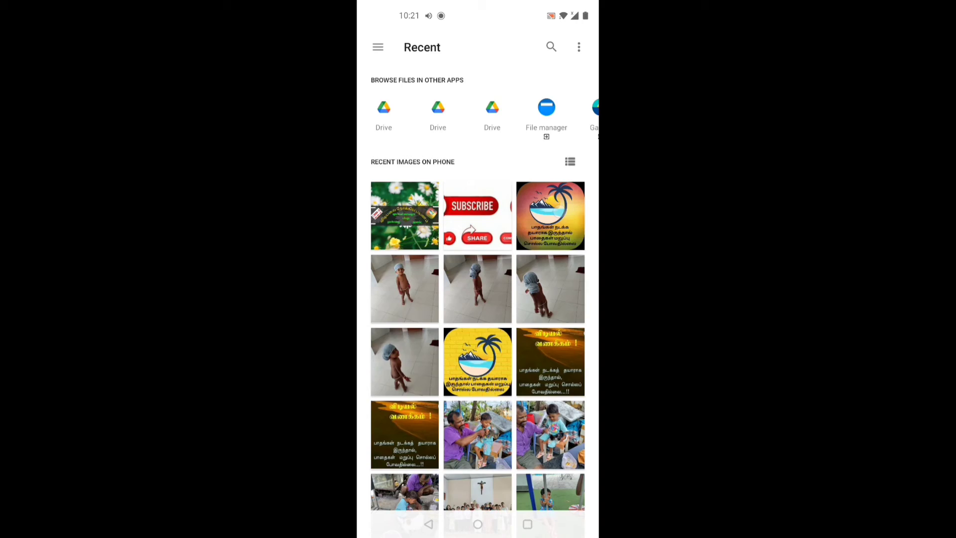
click(550, 215)
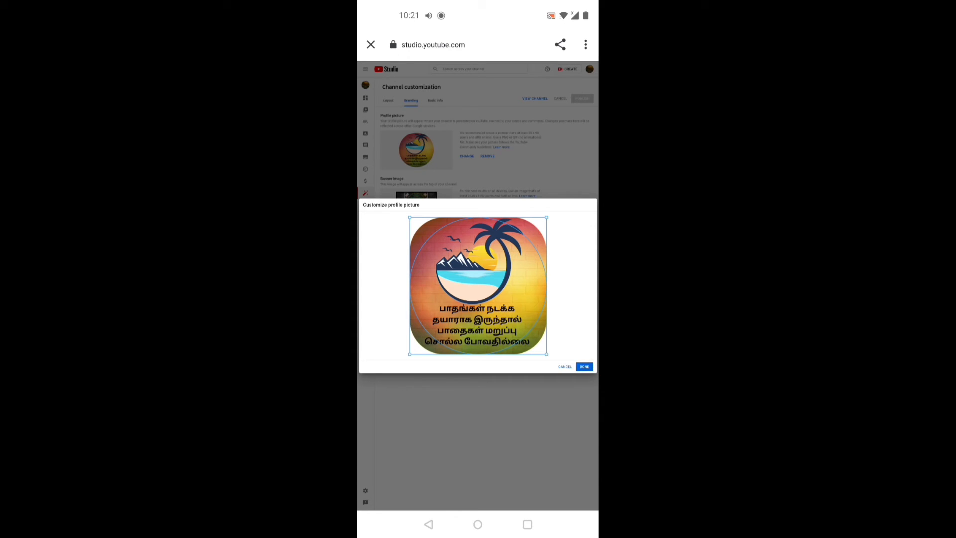
click(584, 366)
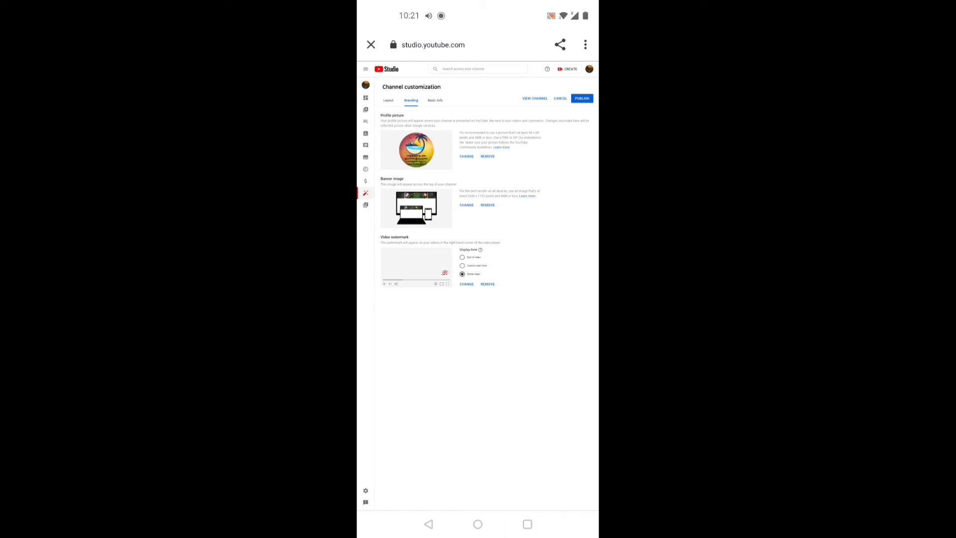
Browse the phone and set the daisy image as the channel banner, confirming the crop.
click(467, 204)
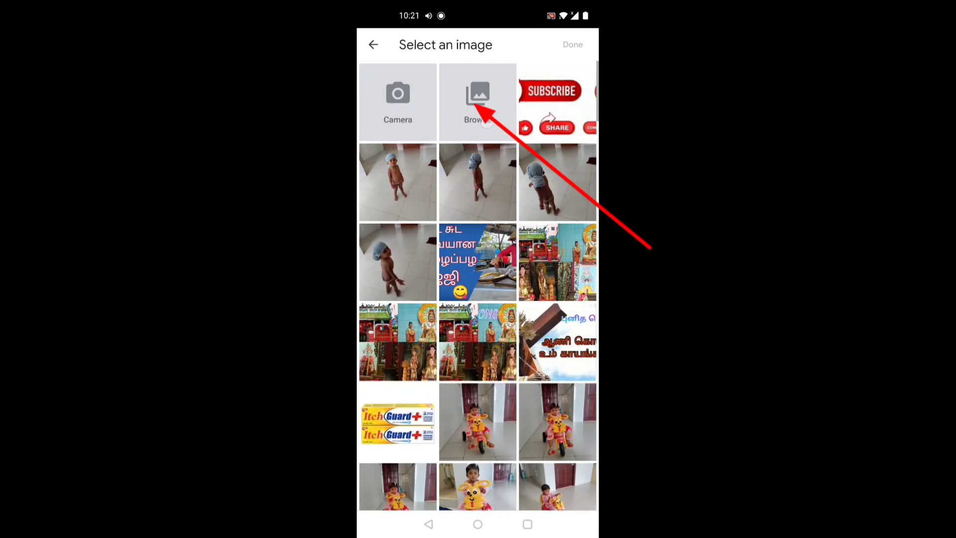
click(477, 98)
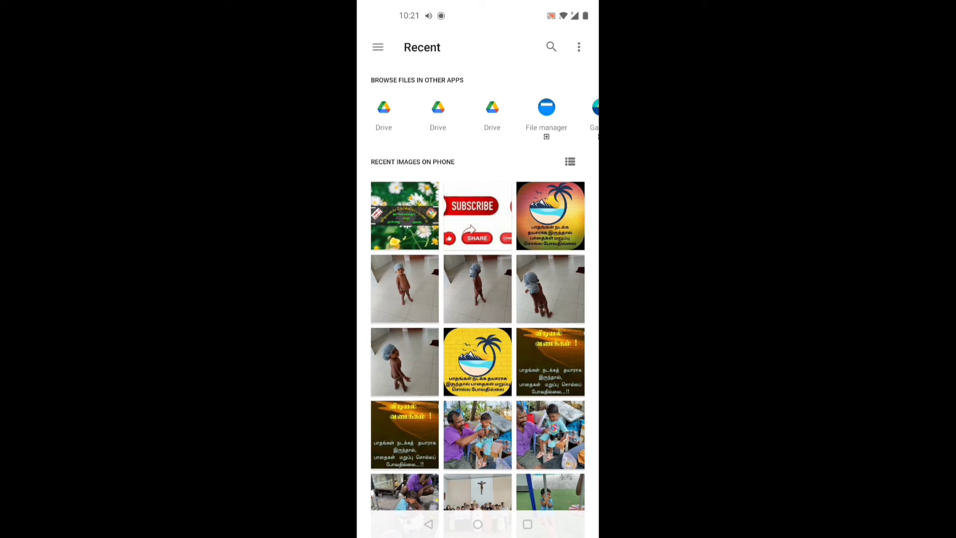
click(408, 218)
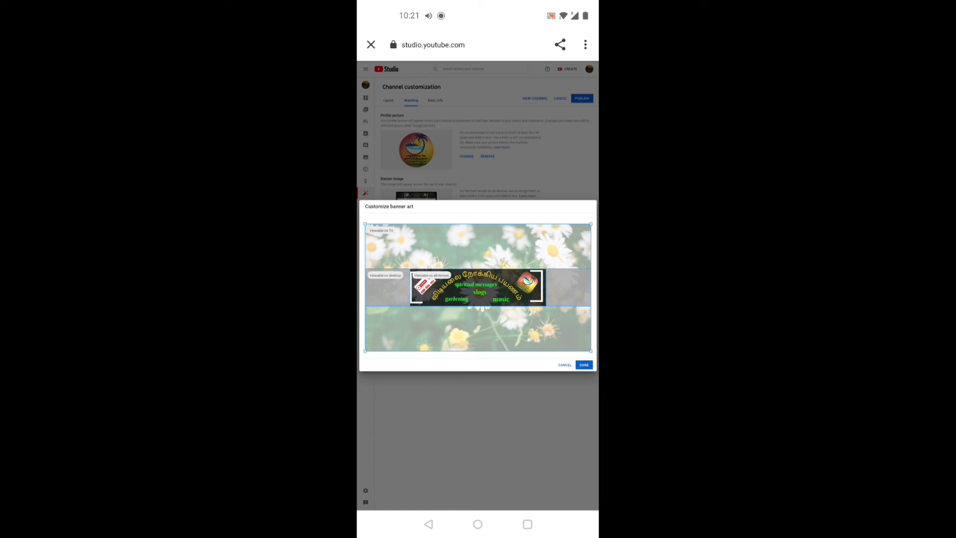
click(584, 365)
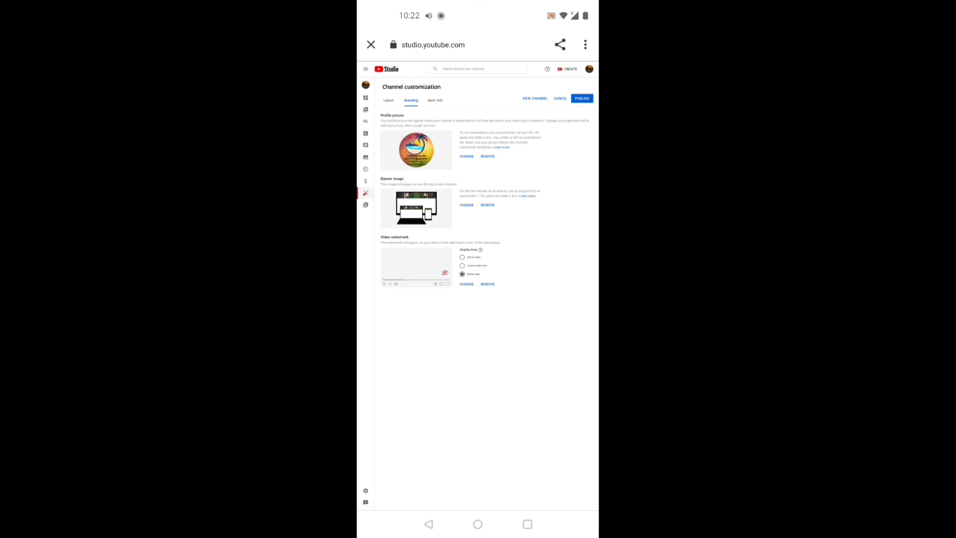
Publish the branding changes and back out of Studio to the channel page.
click(582, 98)
click(428, 524)
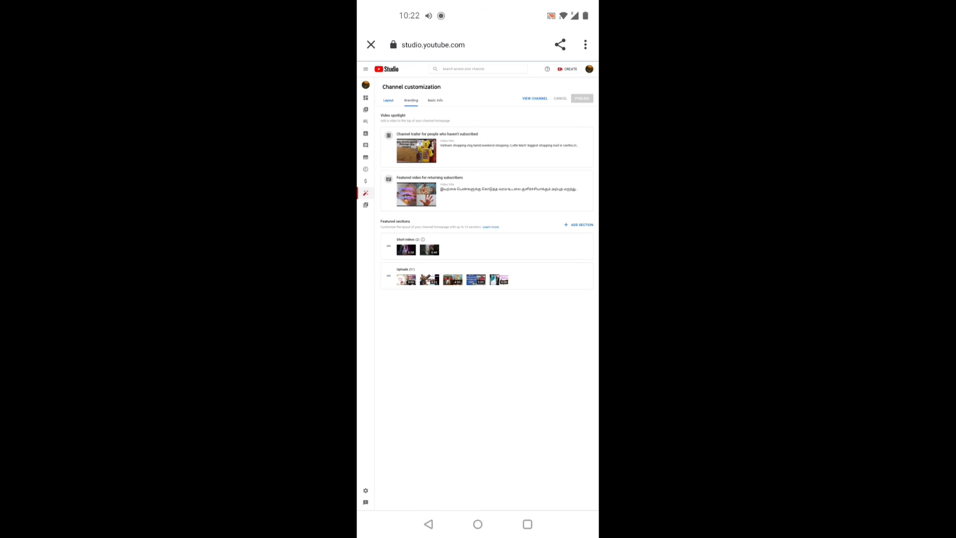
click(428, 523)
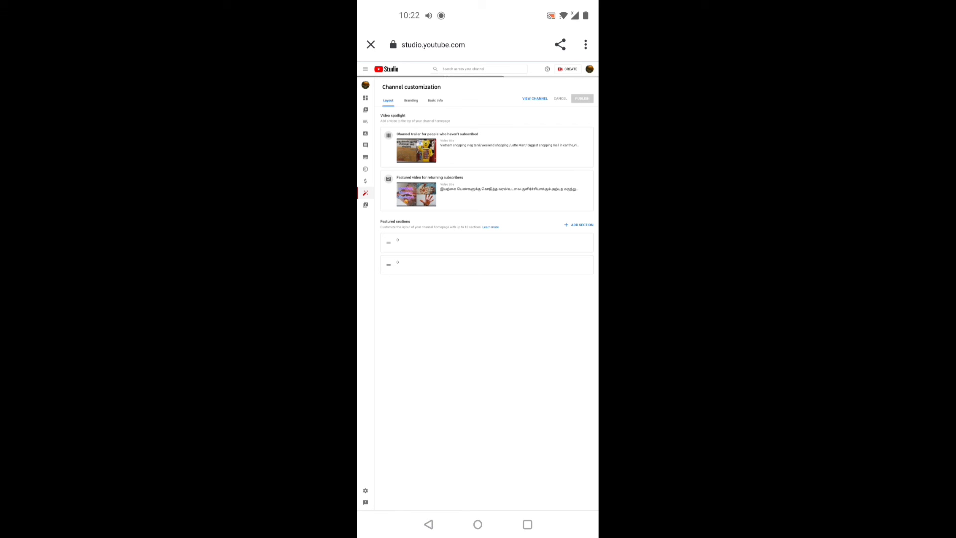
click(422, 527)
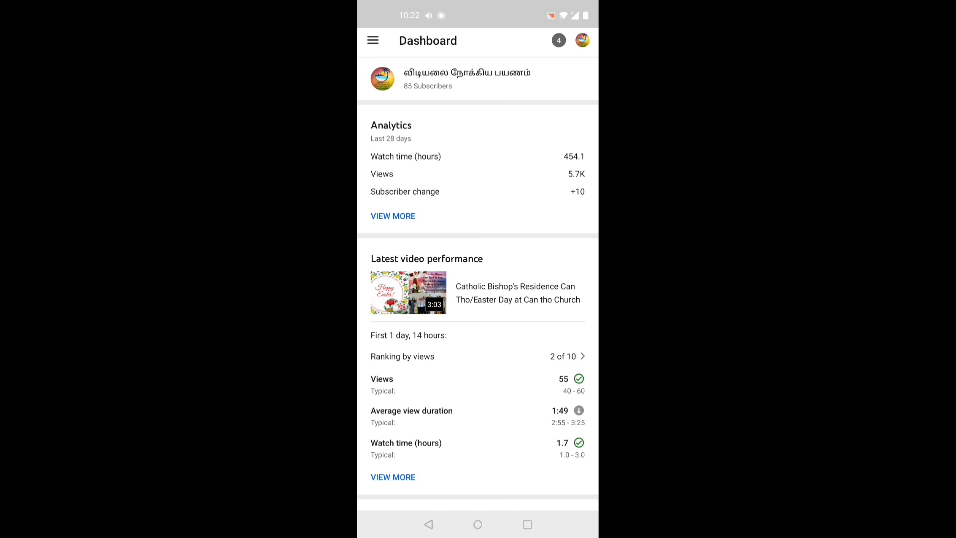
click(428, 524)
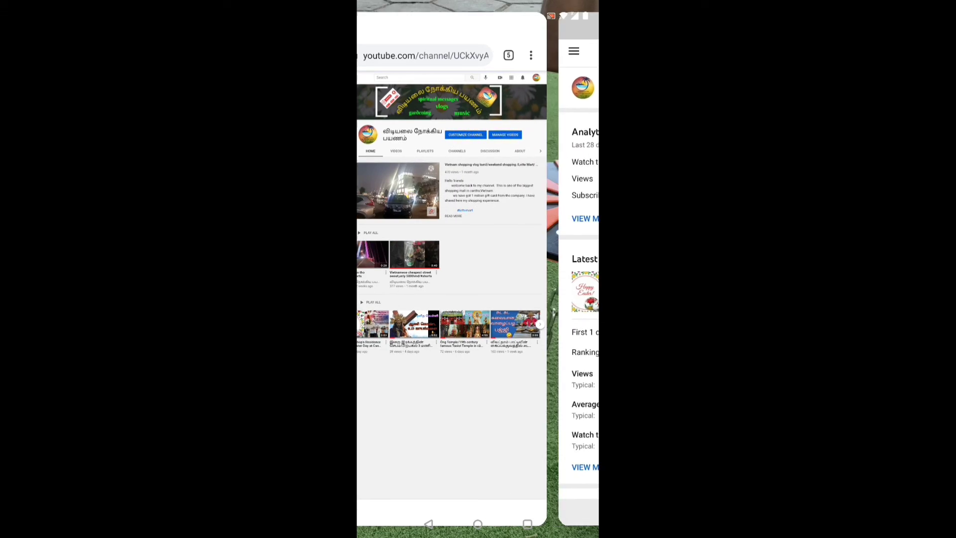